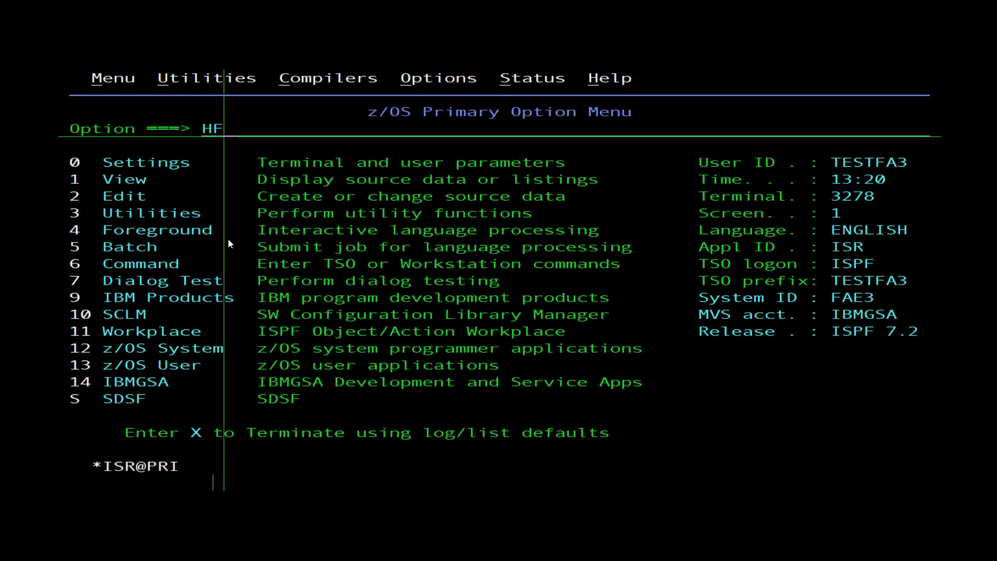
Open the fault entry list with HF and start a batch reanalysis of fault entry F14954.
{"action": "key", "text": "Return"}
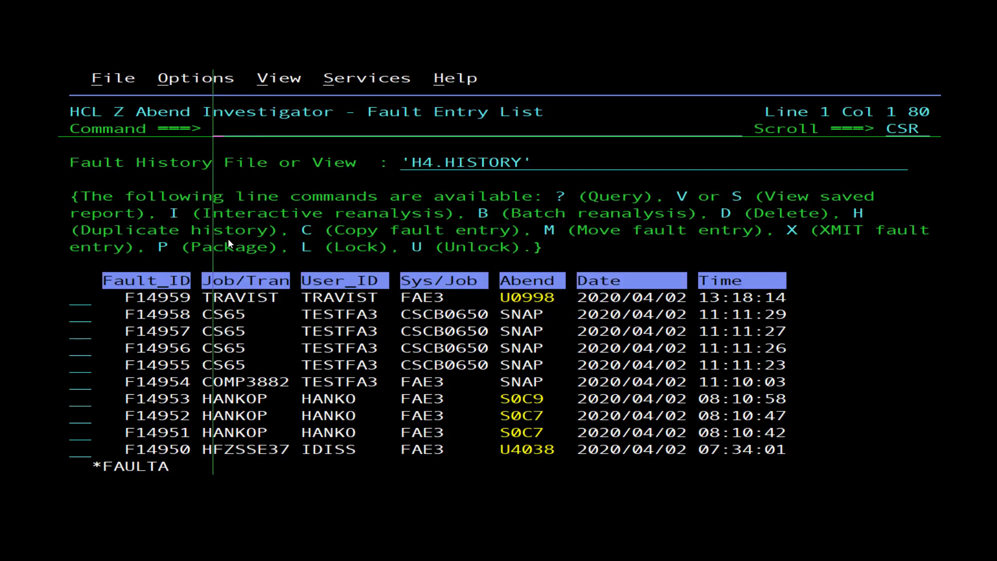
{"action": "left_click", "coordinate": [74, 390]}
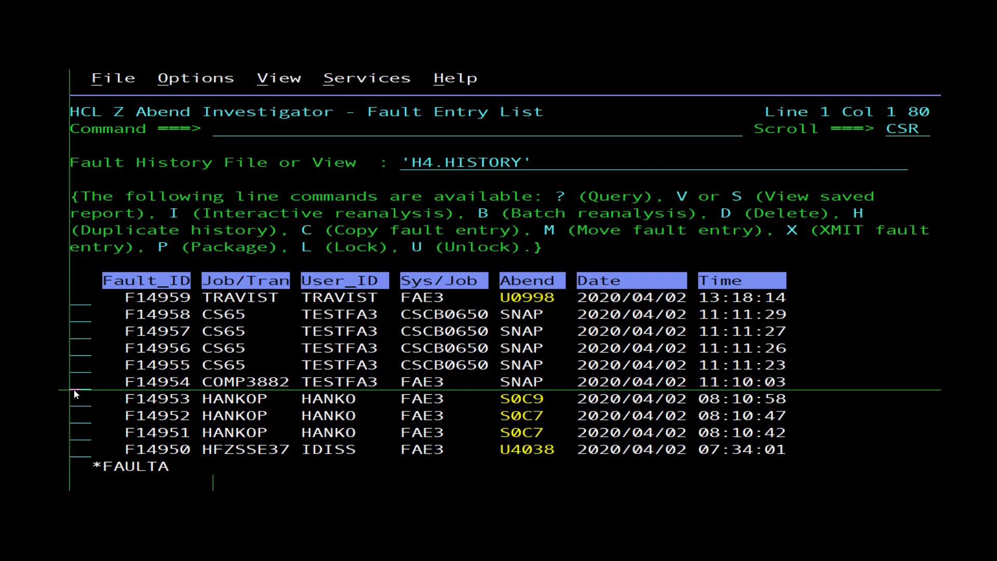
{"action": "type", "text": "B"}
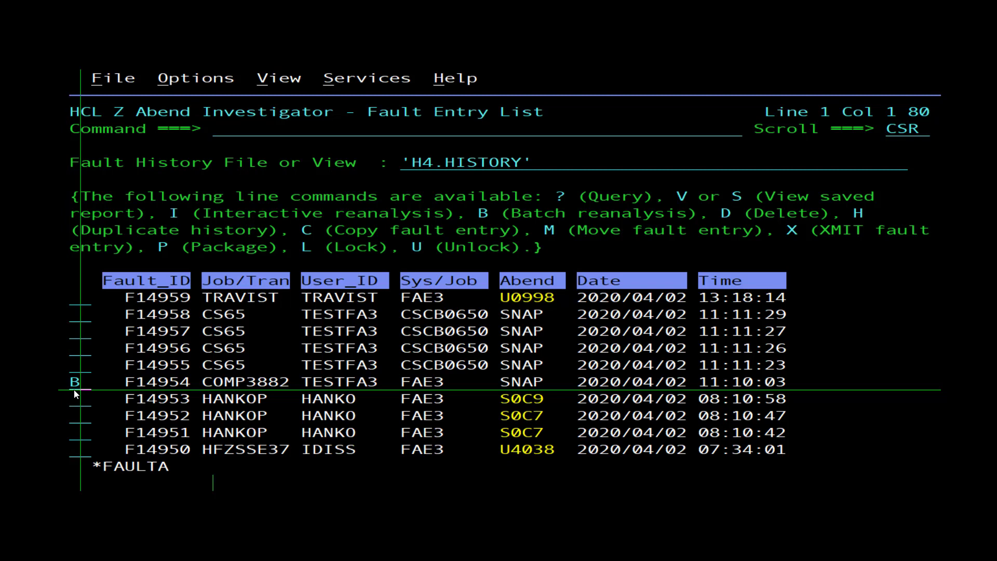
{"action": "key", "text": "Return"}
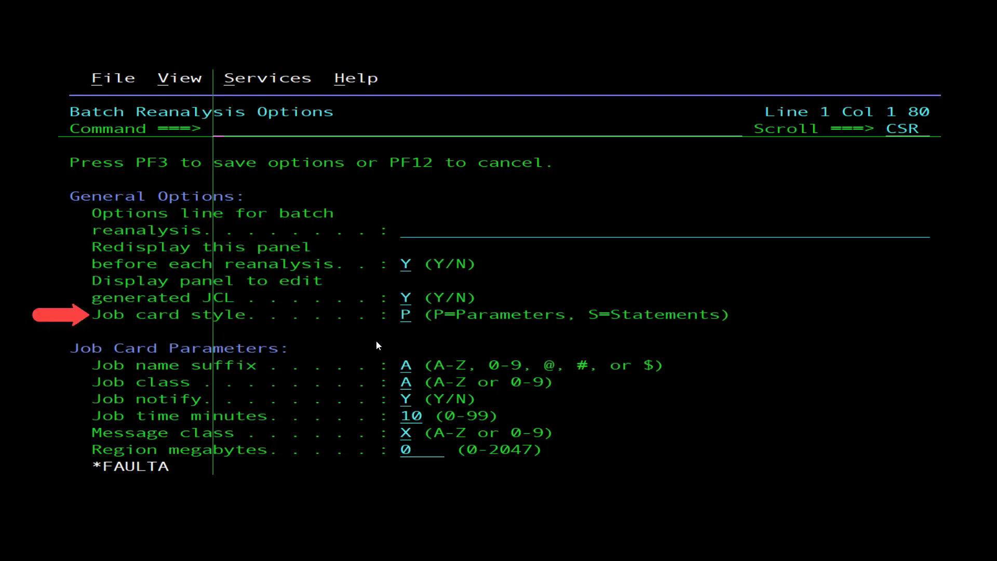
Switch the job card style to S (Statements) to view its fields, and return it to P (Parameters).
{"action": "left_click", "coordinate": [407, 322]}
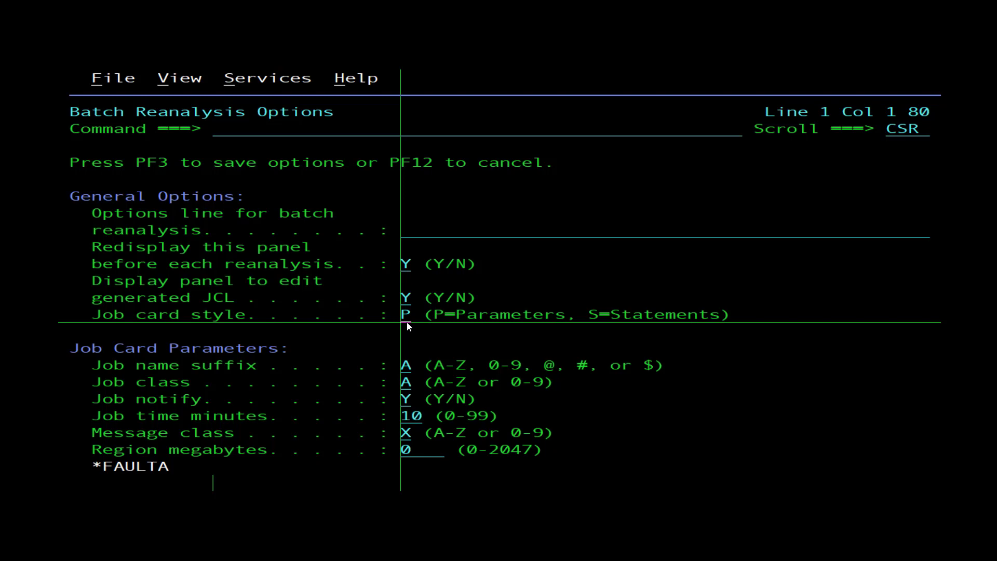
{"action": "type", "text": "s"}
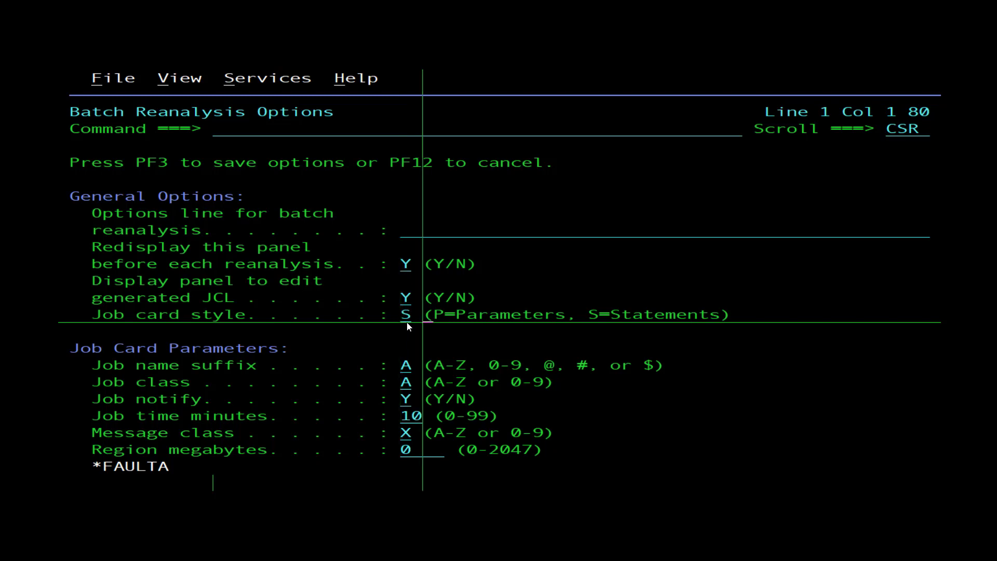
{"action": "key", "text": "Return"}
{"action": "left_click", "coordinate": [407, 323]}
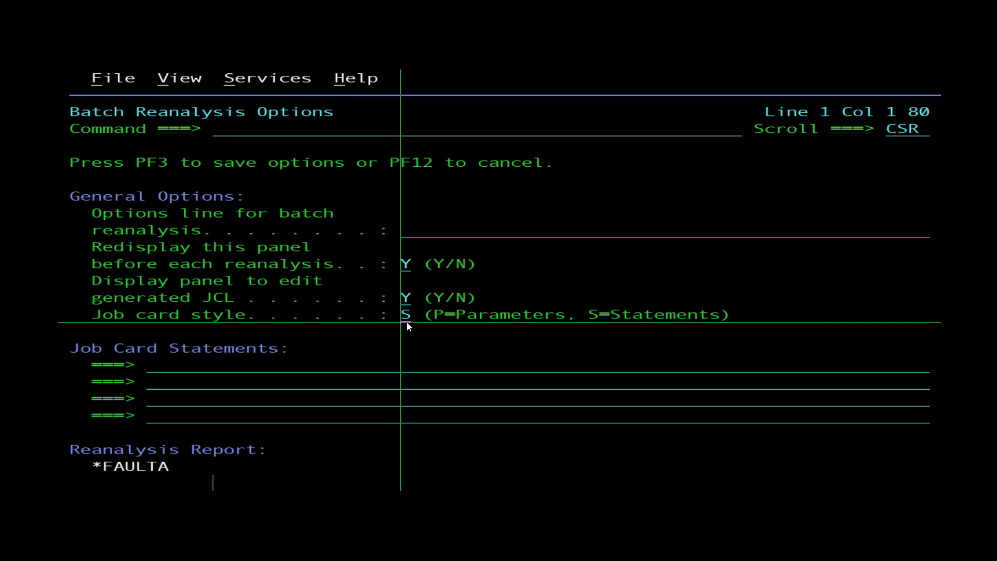
{"action": "type", "text": "p"}
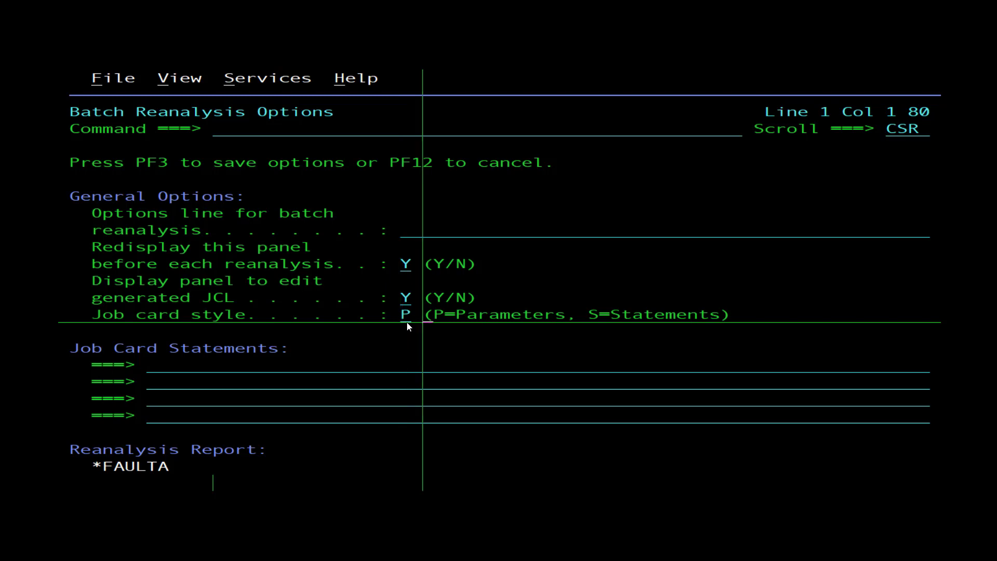
{"action": "key", "text": "Return"}
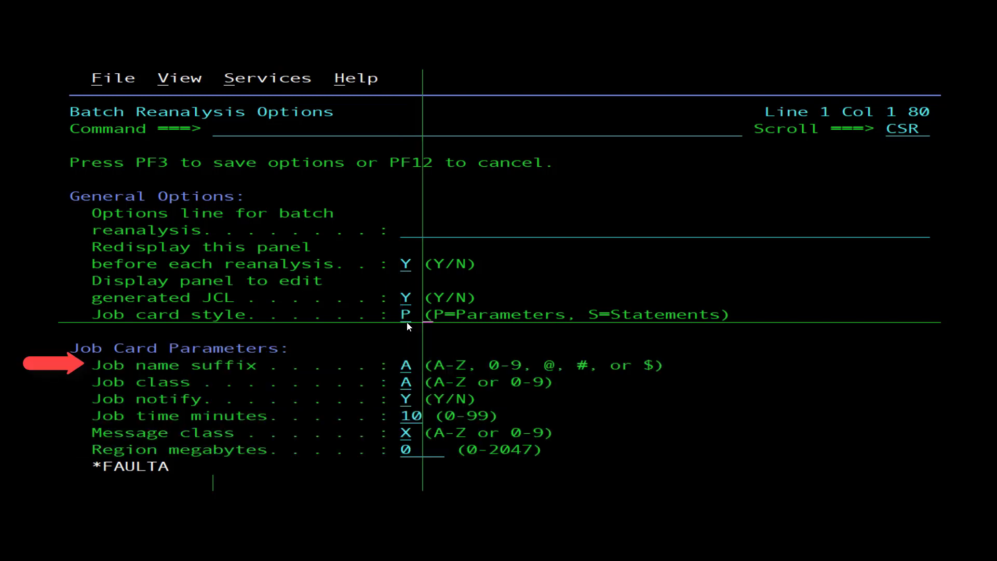
Review the remaining batch reanalysis options, save them, and submit the generated JCL.
{"action": "key", "text": "Home"}
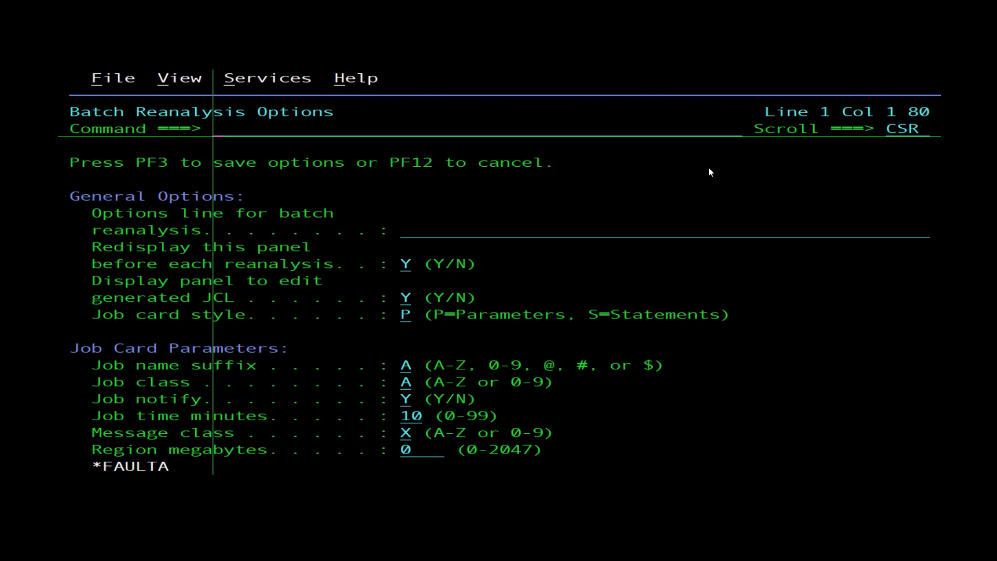
{"action": "key", "text": "F8"}
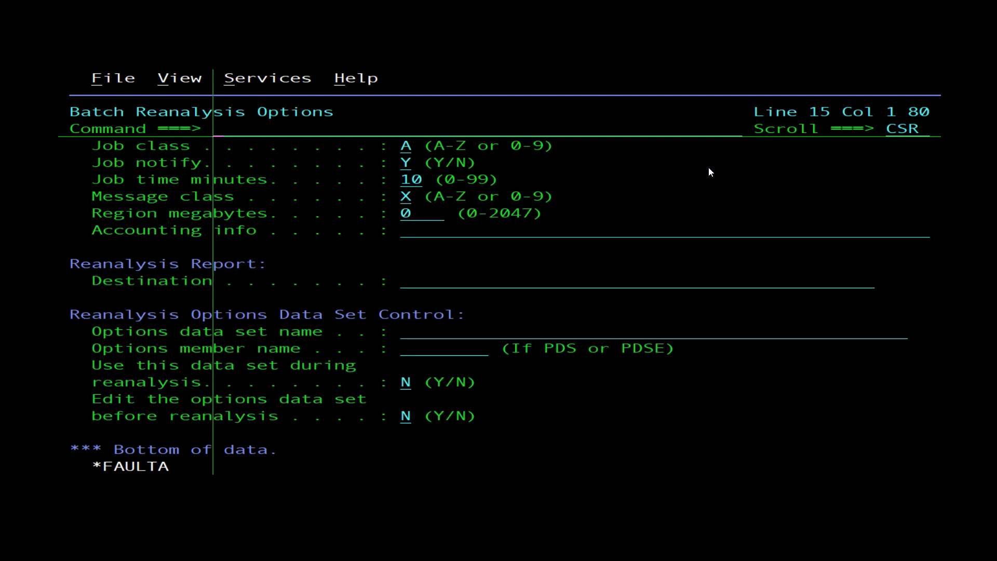
{"action": "key", "text": "Return"}
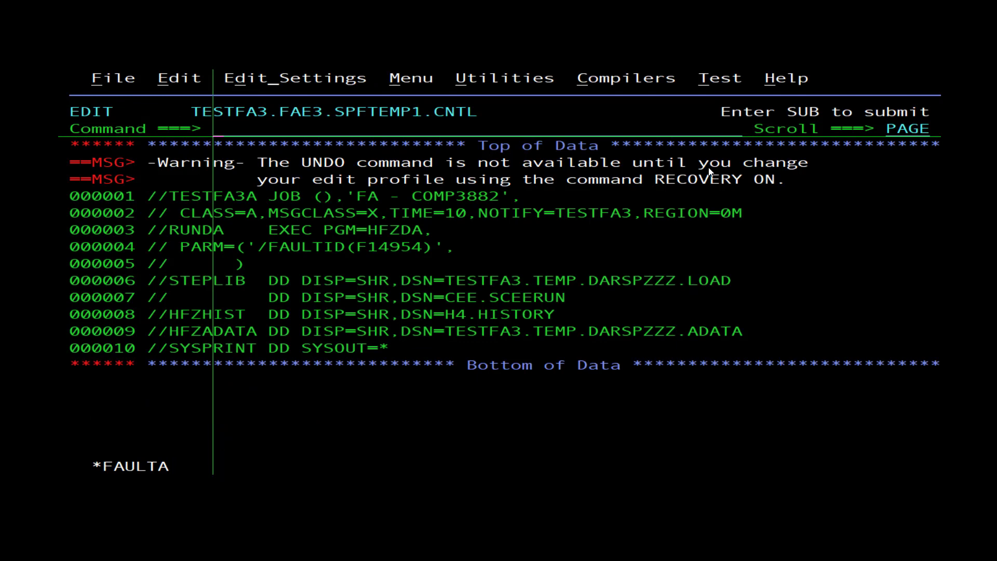
{"action": "type", "text": "SUB"}
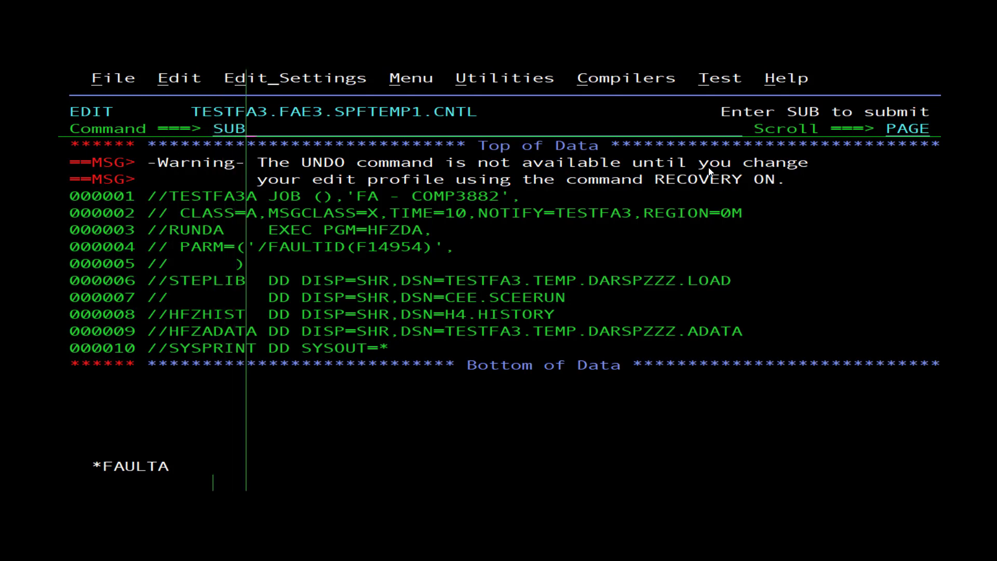
{"action": "key", "text": "Return"}
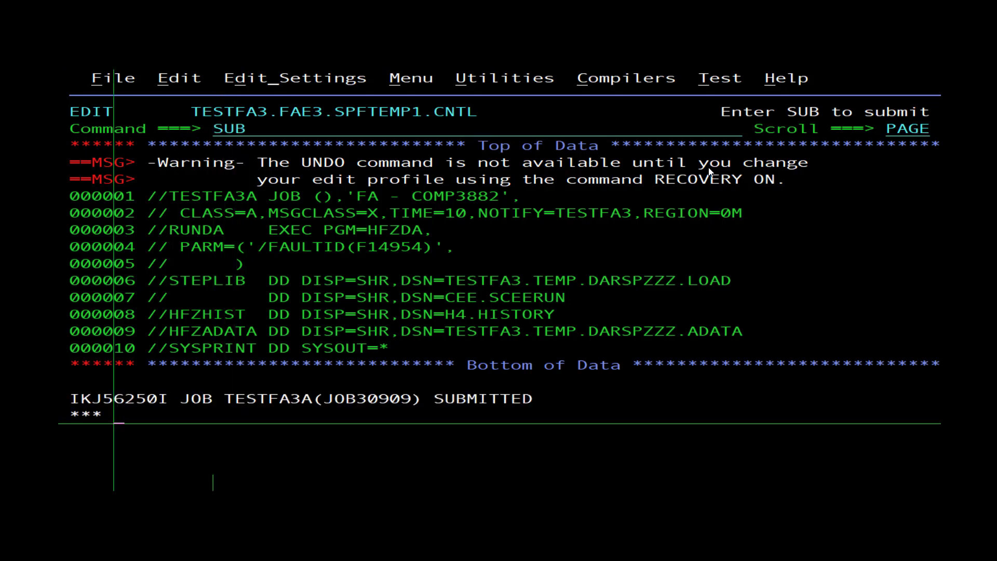
{"action": "key", "text": "Return"}
Open SDSF and show the status display of jobs.
{"action": "type", "text": "SDSF"}
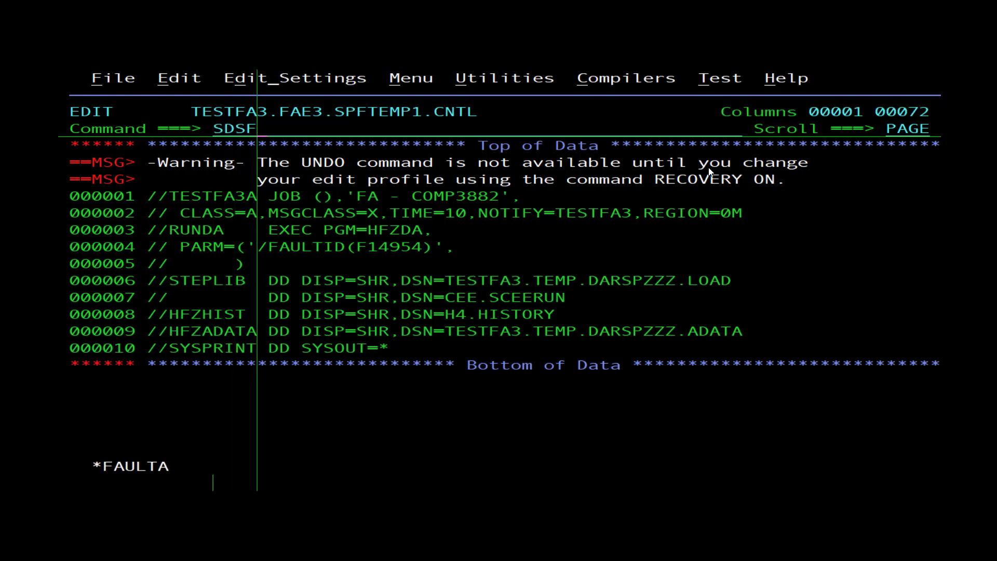
{"action": "key", "text": "Return"}
{"action": "key", "text": "Return"}
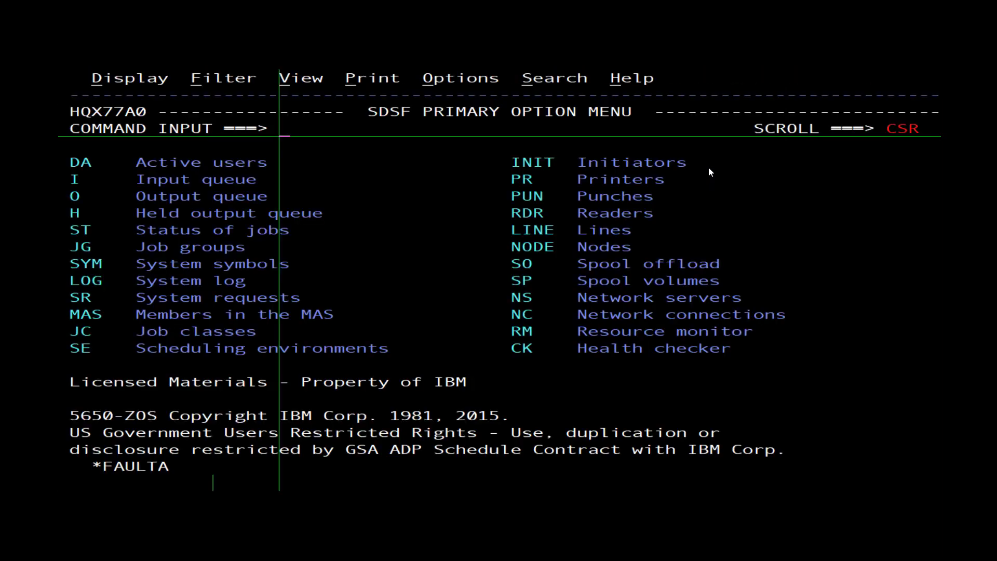
{"action": "type", "text": "ST"}
{"action": "key", "text": "Return"}
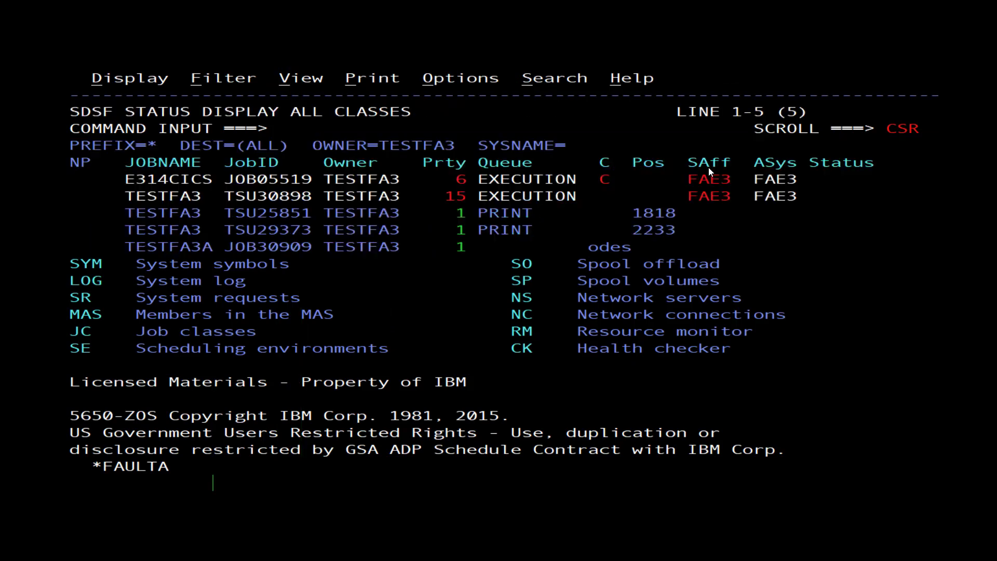
List the output data sets of the submitted job TESTFA3A.
{"action": "key", "text": "shift+Tab"}
{"action": "key", "text": "shift+Tab"}
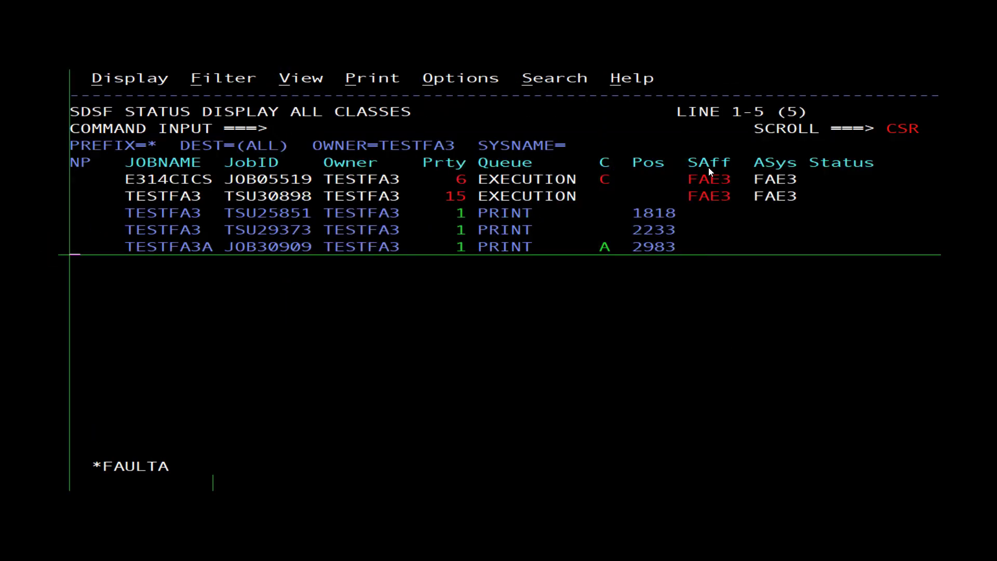
{"action": "type", "text": "?"}
{"action": "key", "text": "Return"}
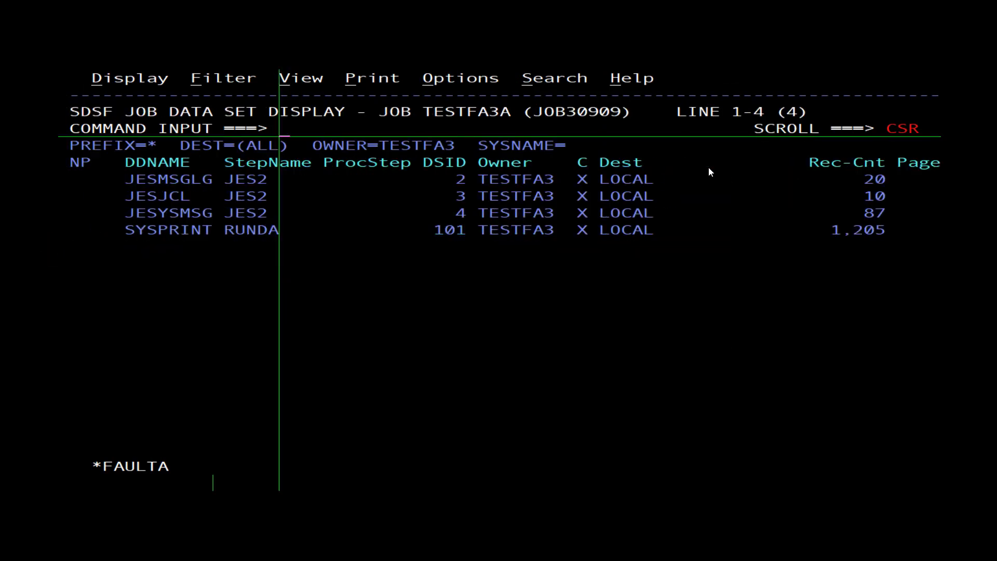
Open the SYSPRINT output of step RUNDA to view the reanalysis report.
{"action": "key", "text": "Tab"}
{"action": "key", "text": "Tab"}
{"action": "key", "text": "Tab"}
{"action": "key", "text": "Tab"}
{"action": "key", "text": "Tab"}
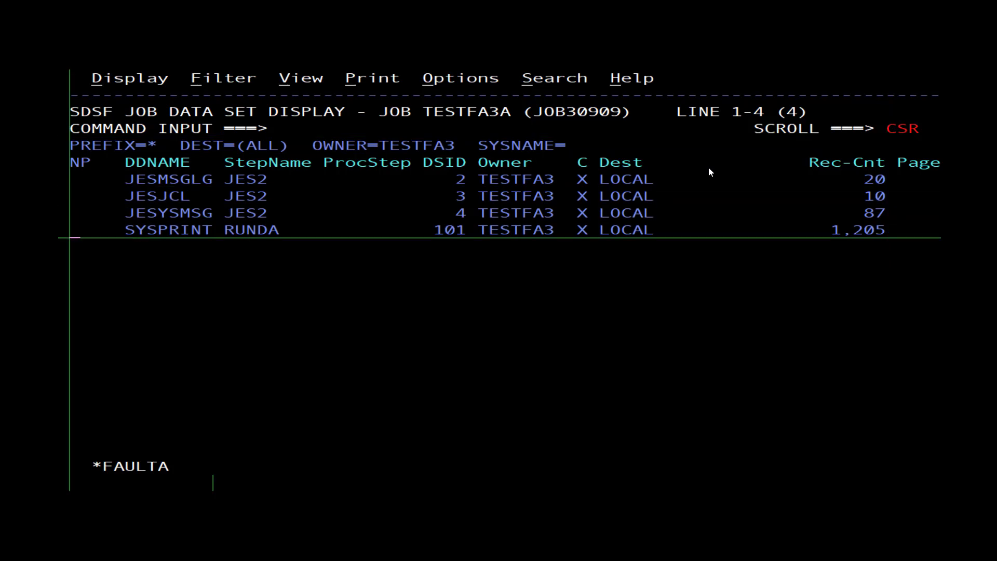
{"action": "type", "text": "s"}
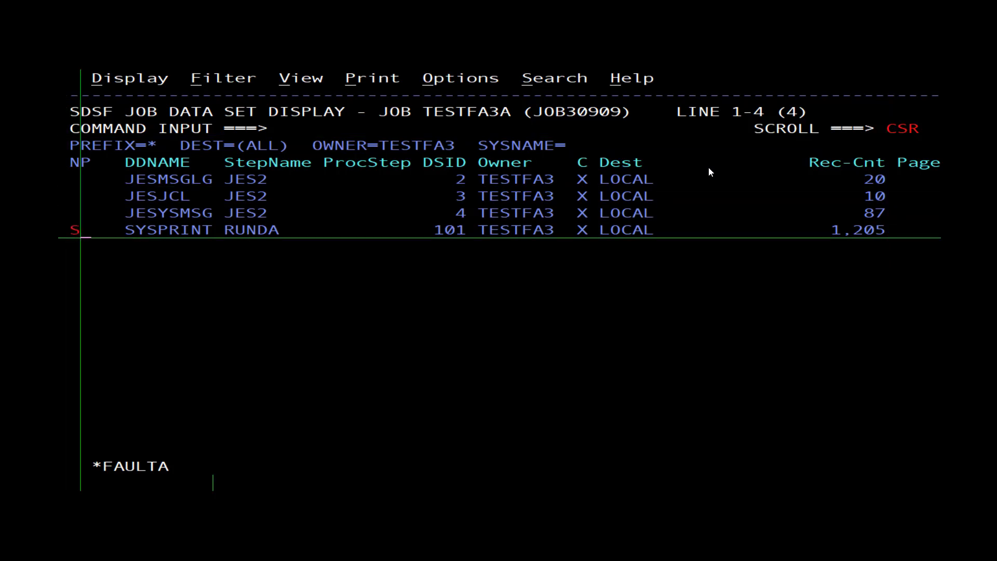
{"action": "key", "text": "Return"}
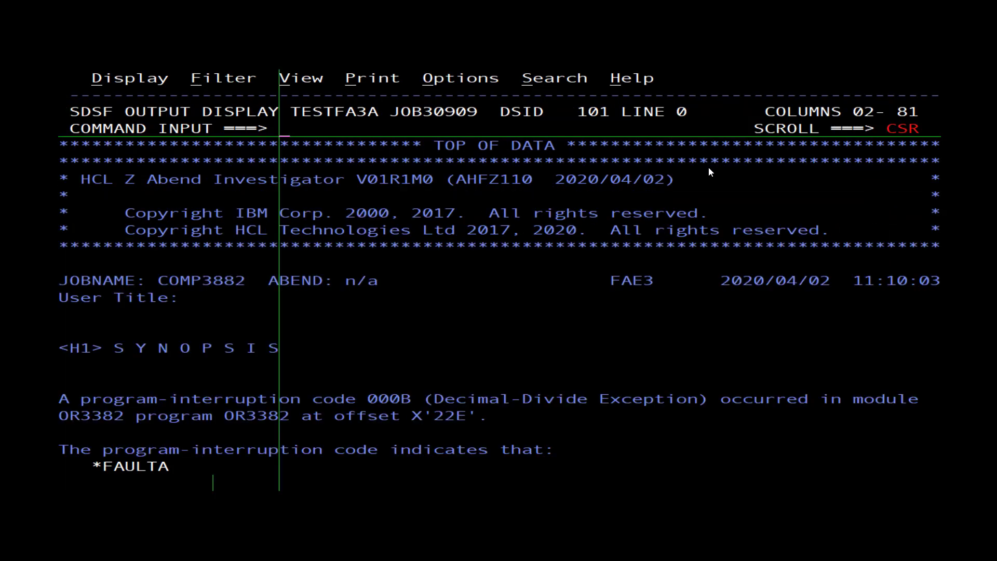
Bring the report's Synopsis section to the top and read the cause of the failure.
{"action": "key", "text": "Down"}
{"action": "key", "text": "Down"}
{"action": "key", "text": "Down"}
{"action": "key", "text": "Down"}
{"action": "key", "text": "Down"}
{"action": "key", "text": "Down"}
{"action": "key", "text": "Down"}
{"action": "key", "text": "Down"}
{"action": "key", "text": "Down"}
{"action": "key", "text": "Down"}
{"action": "key", "text": "Down"}
{"action": "key", "text": "Down"}
{"action": "key", "text": "Down"}
{"action": "key", "text": "Down"}
{"action": "key", "text": "Up"}
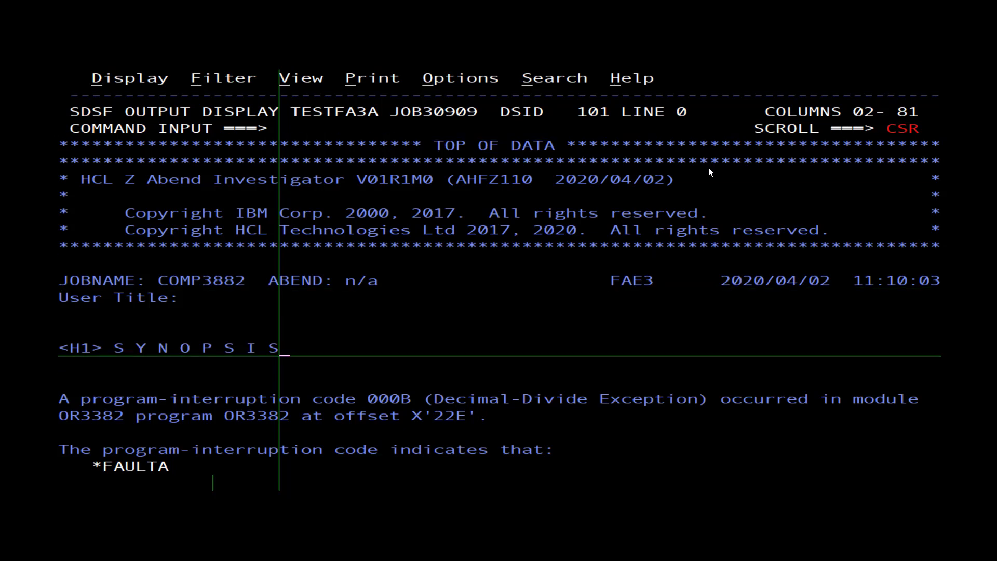
{"action": "key", "text": "F8"}
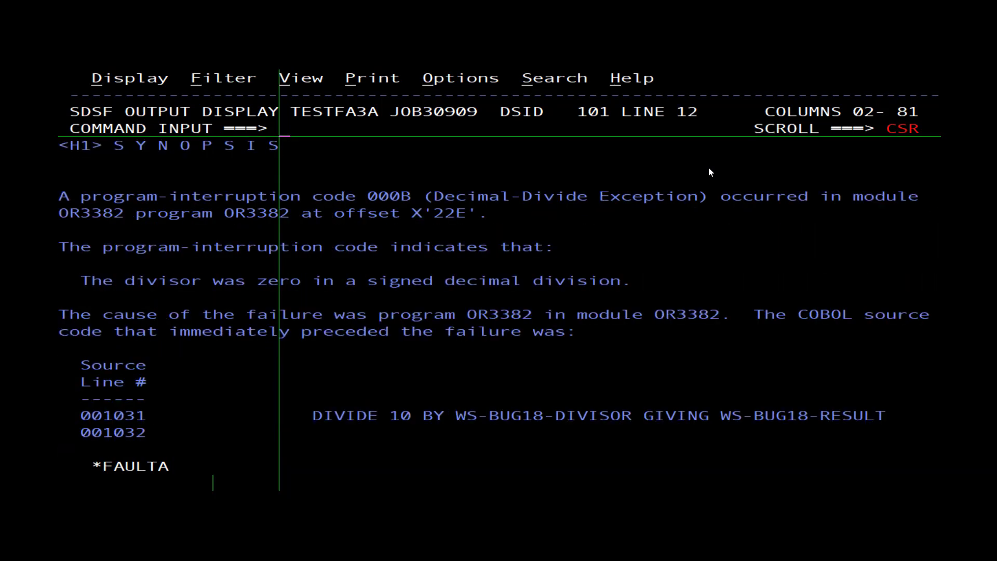